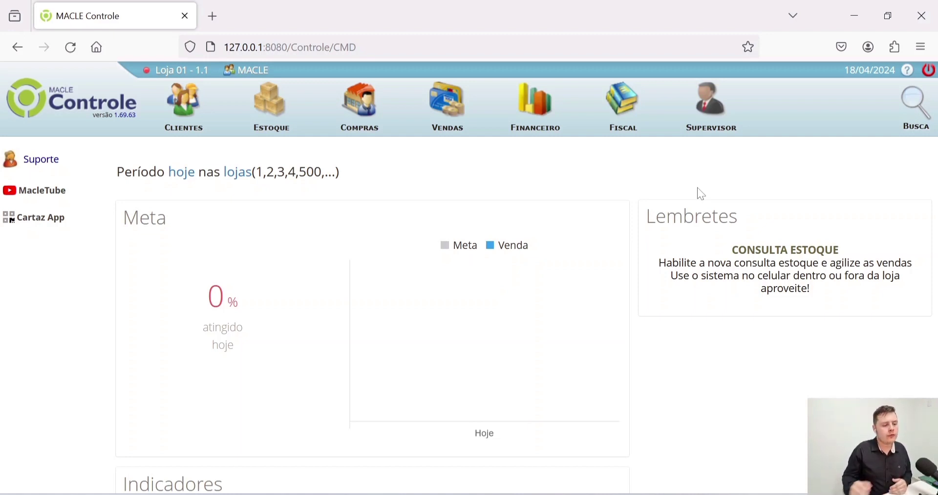
Open the collector list for stock collections and display the QR code for installing a new collector, then close it.
{"action": "left_click", "coordinate": [270, 122]}
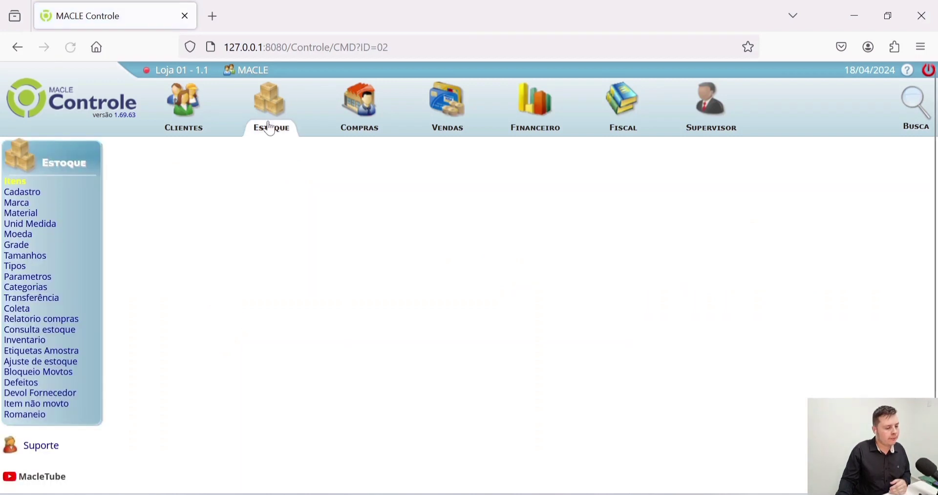
{"action": "left_click", "coordinate": [40, 310]}
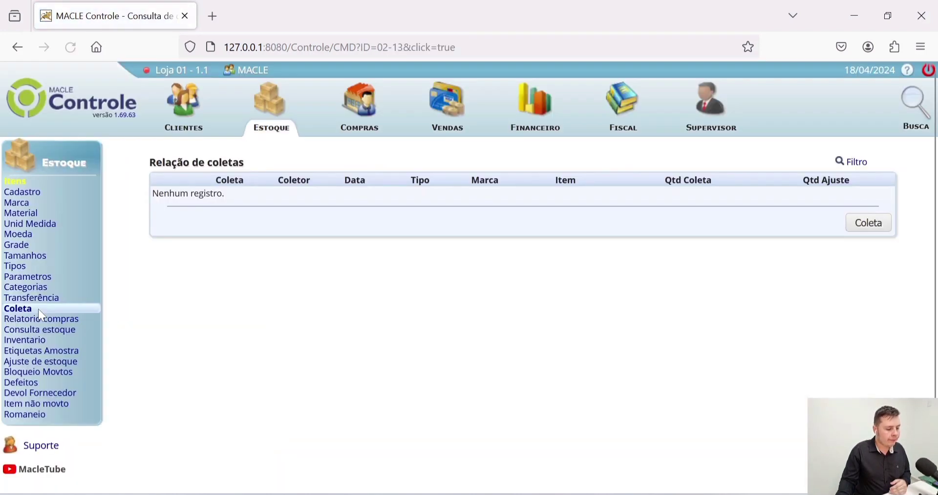
{"action": "left_click", "coordinate": [856, 230]}
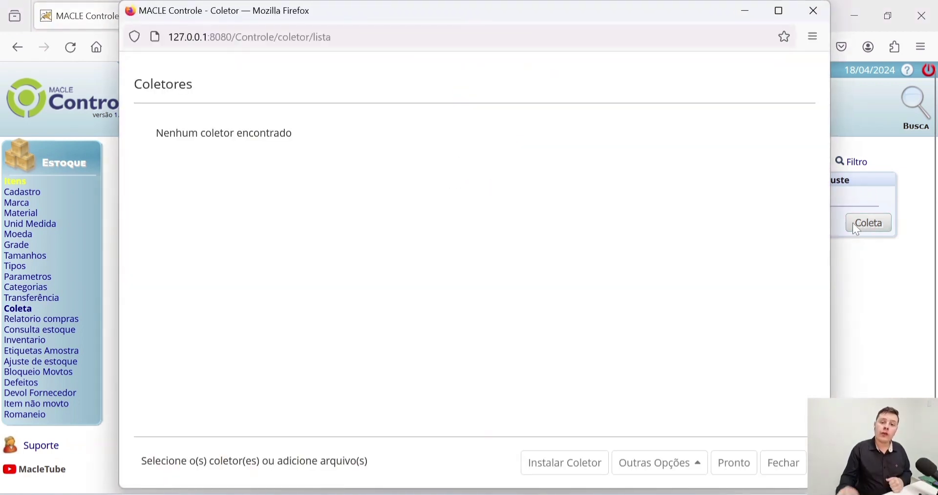
{"action": "left_click", "coordinate": [578, 462]}
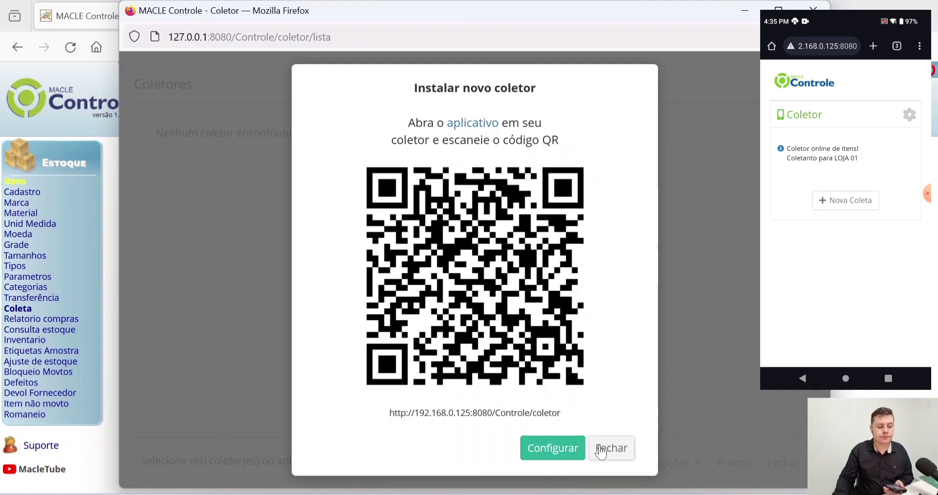
{"action": "left_click", "coordinate": [624, 452]}
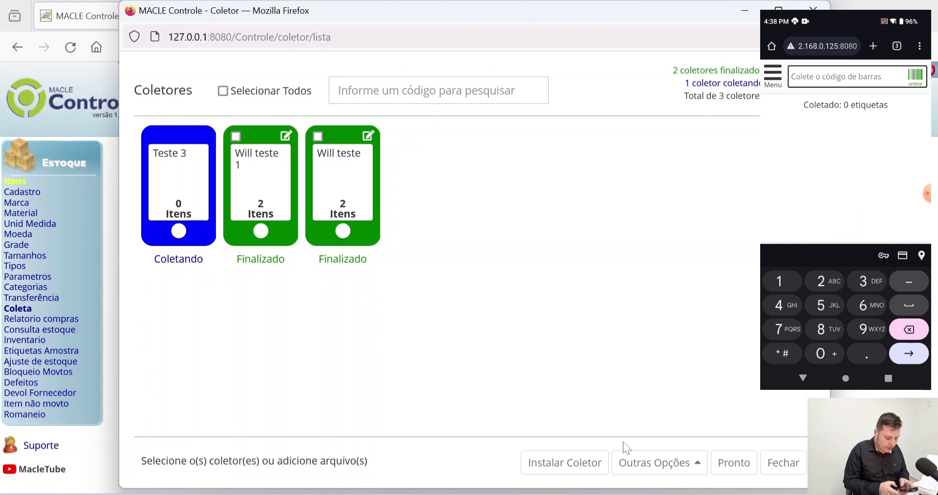
{"action": "type", "text": "001"}
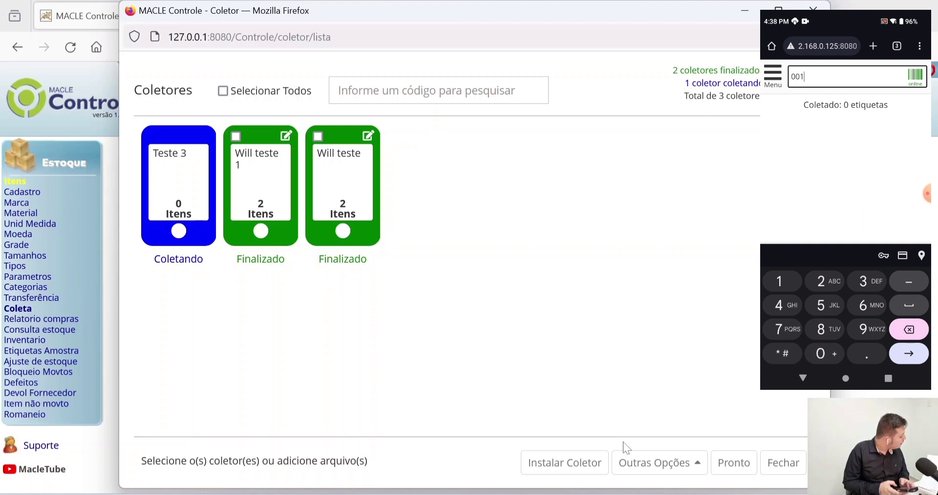
{"action": "type", "text": "00"}
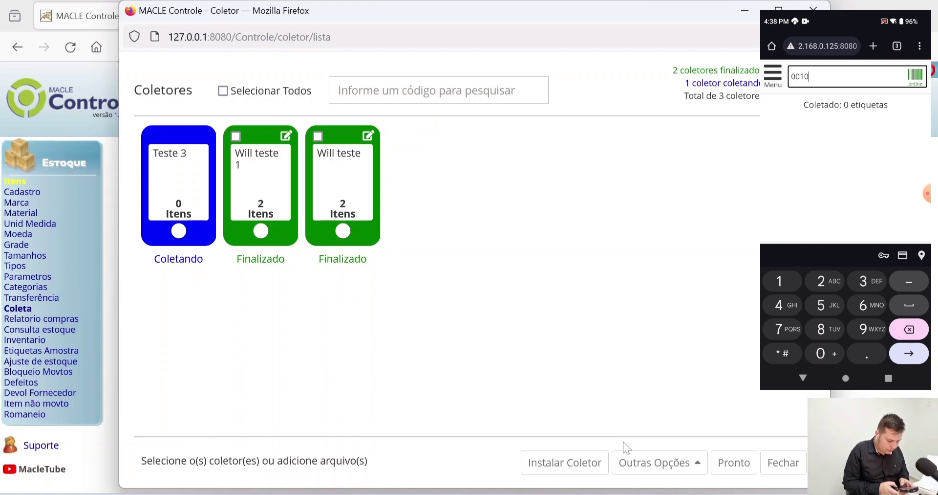
{"action": "type", "text": "0005"}
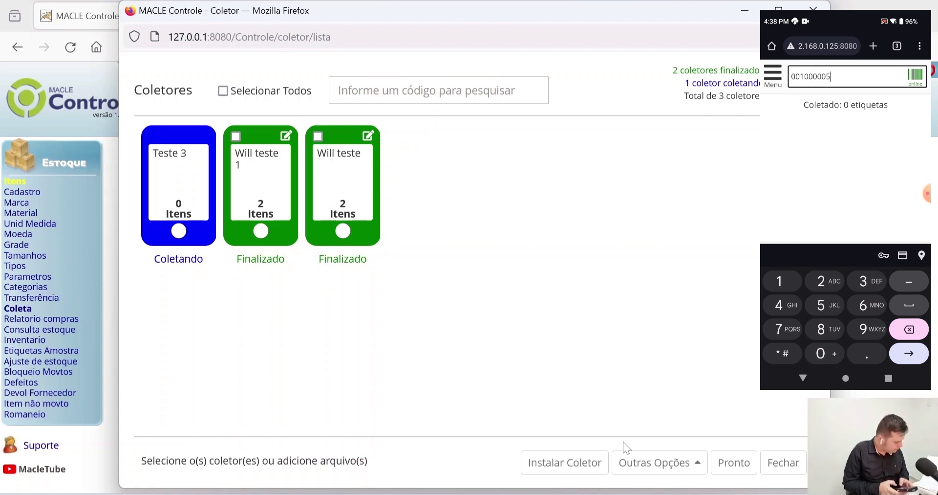
{"action": "type", "text": "034"}
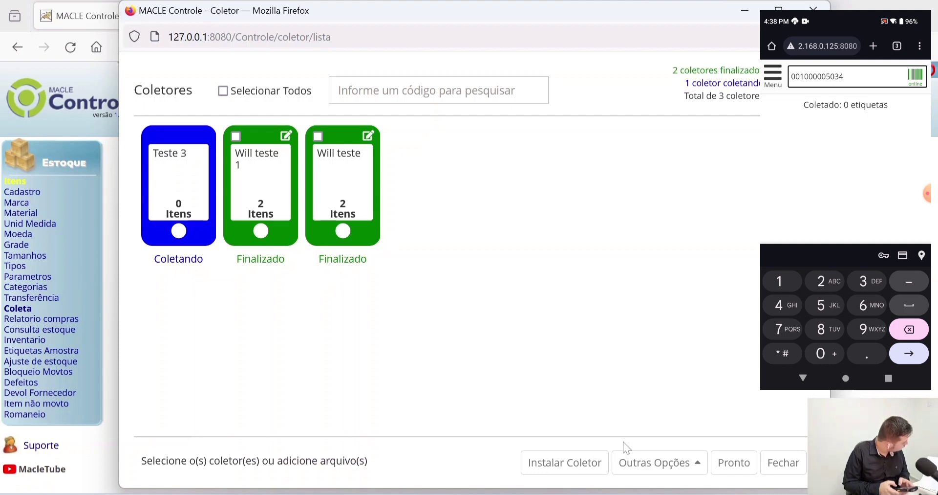
{"action": "type", "text": "2920"}
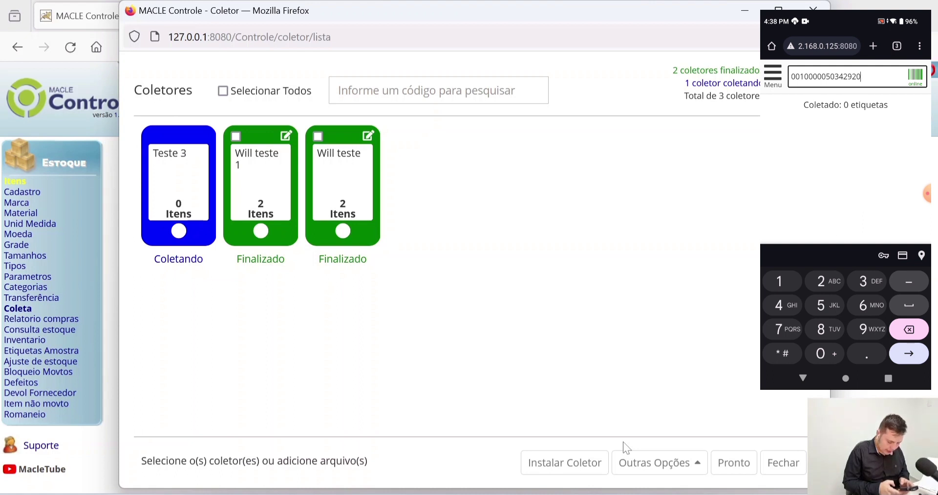
{"action": "key", "text": "Return"}
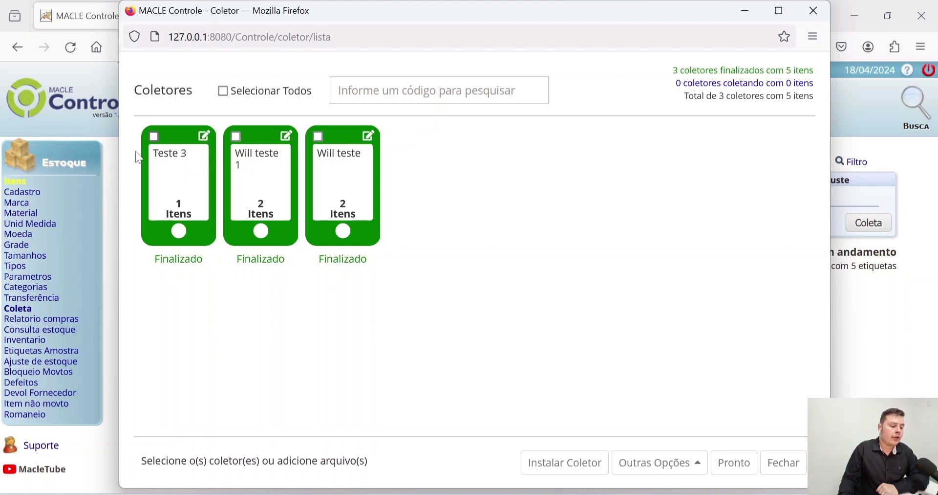
{"action": "left_click", "coordinate": [205, 136]}
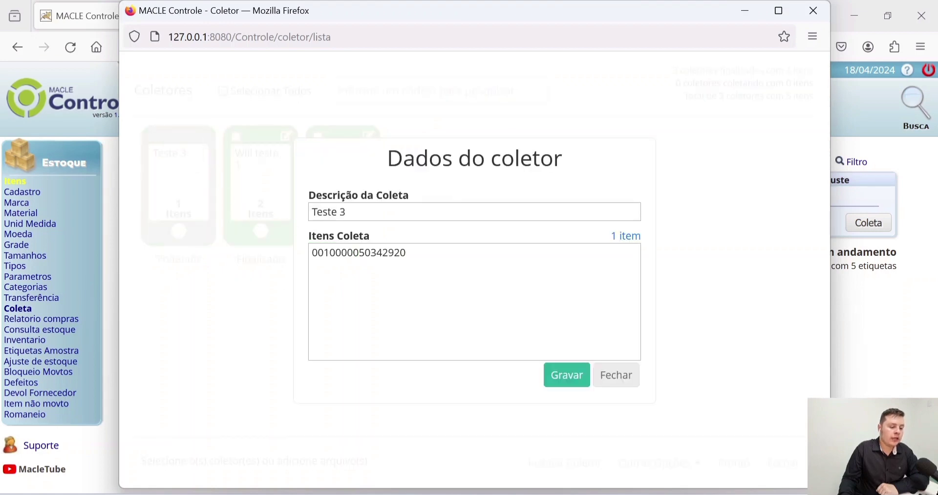
{"action": "left_click", "coordinate": [621, 382]}
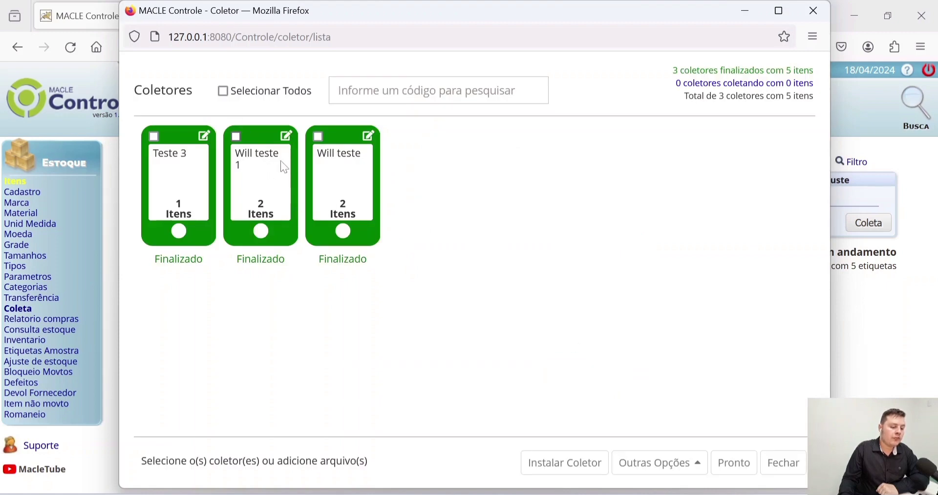
{"action": "left_click", "coordinate": [288, 136]}
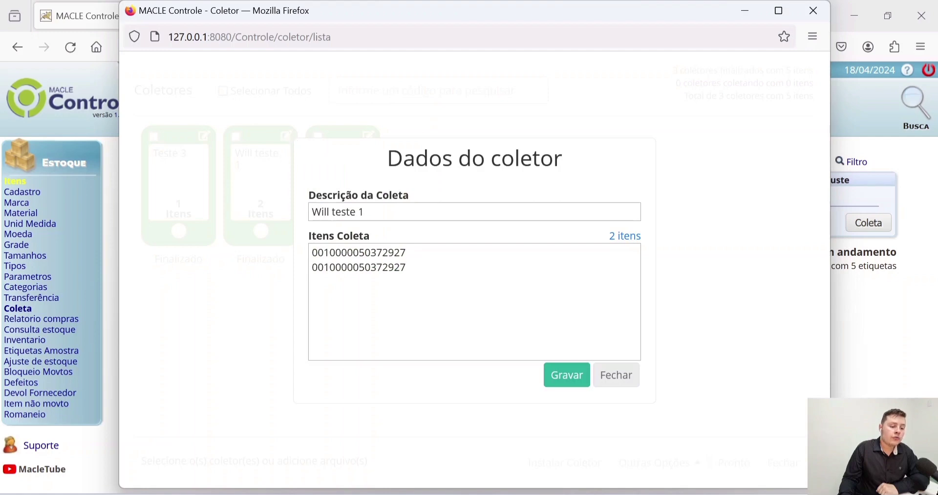
{"action": "left_click_drag", "start_coordinate": [407, 268], "coordinate": [299, 275]}
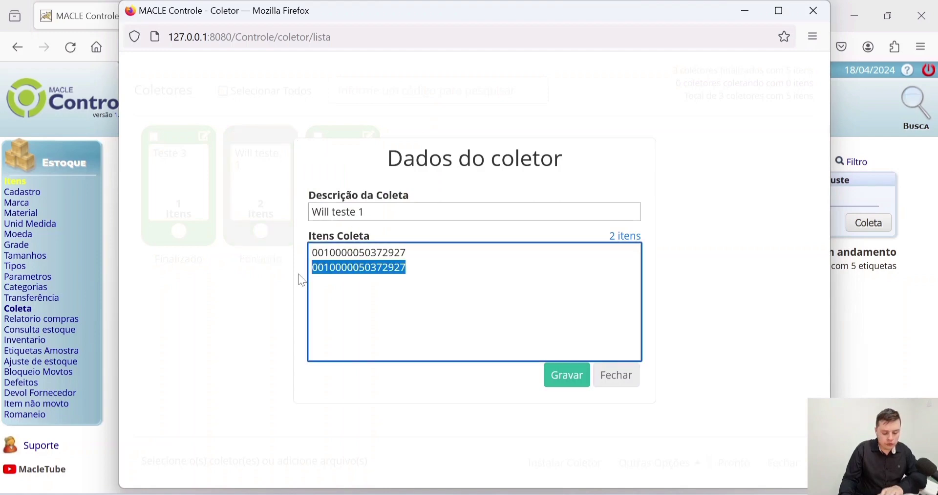
{"action": "key", "text": "BackSpace"}
{"action": "left_click", "coordinate": [565, 377]}
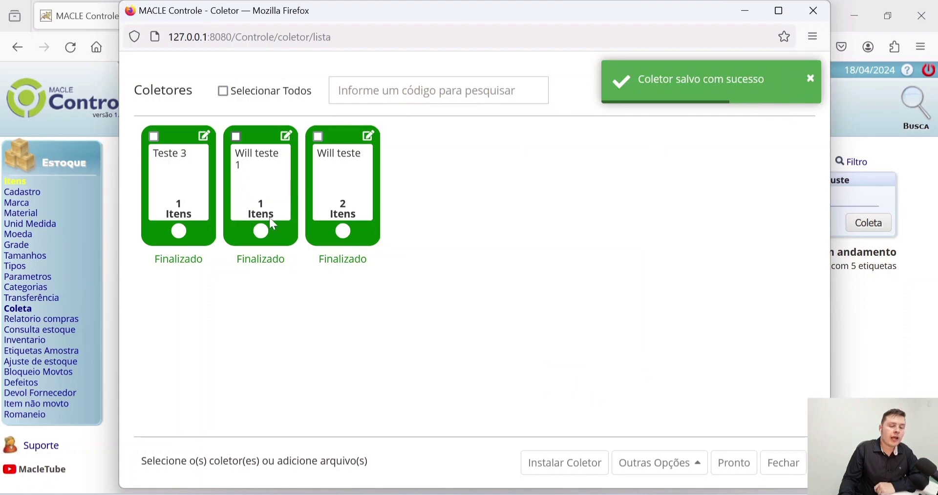
{"action": "mouse_move", "coordinate": [270, 219]}
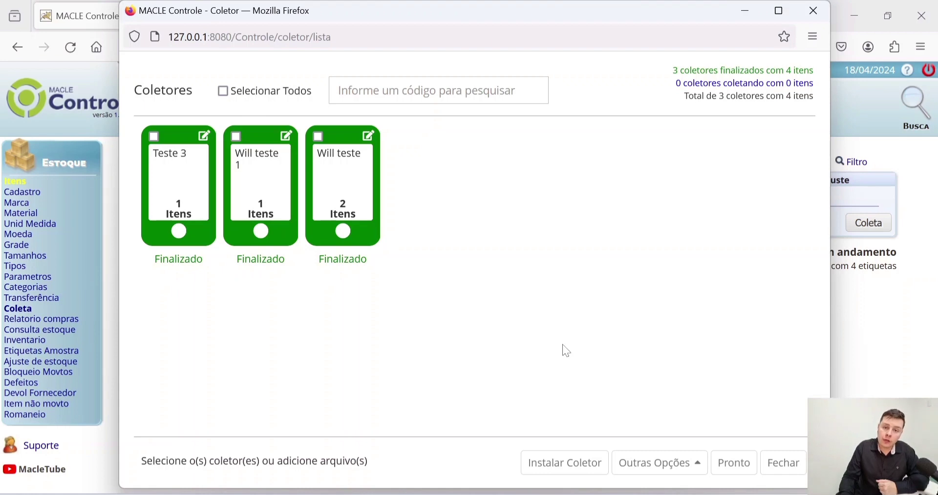
Delete the Teste 3 collector from the collector list.
{"action": "left_click", "coordinate": [667, 468]}
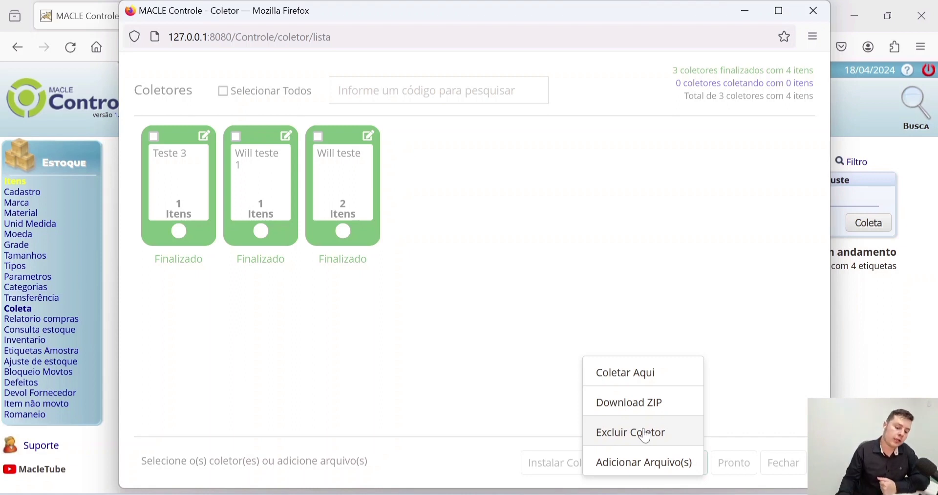
{"action": "left_click", "coordinate": [645, 435]}
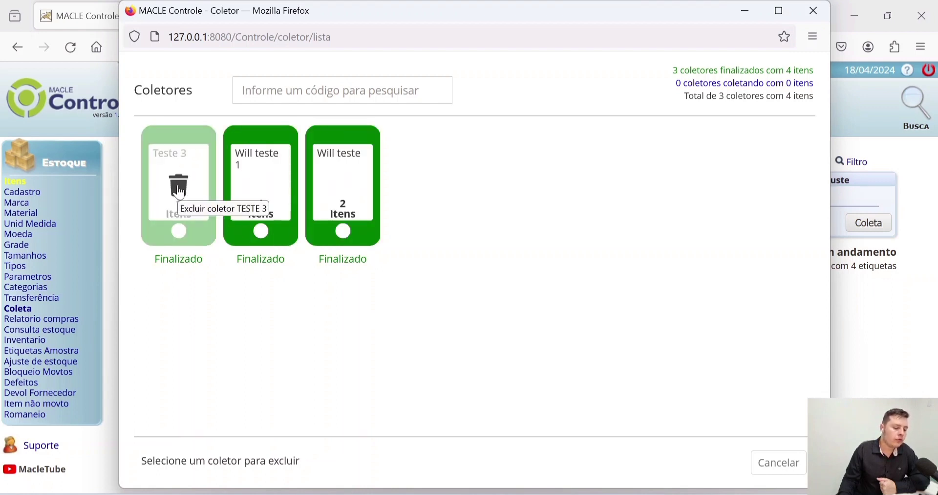
{"action": "left_click", "coordinate": [179, 186]}
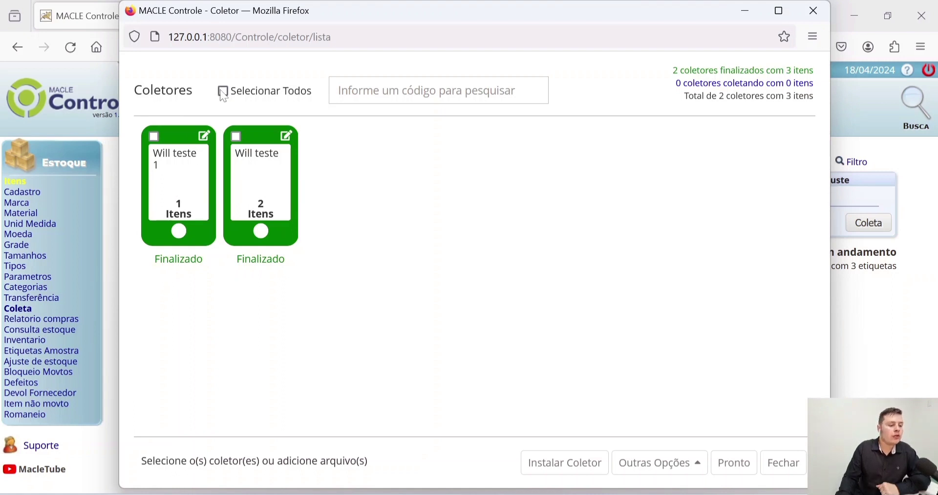
Select all remaining finished collectors and proceed to the new collection form.
{"action": "left_click", "coordinate": [245, 99]}
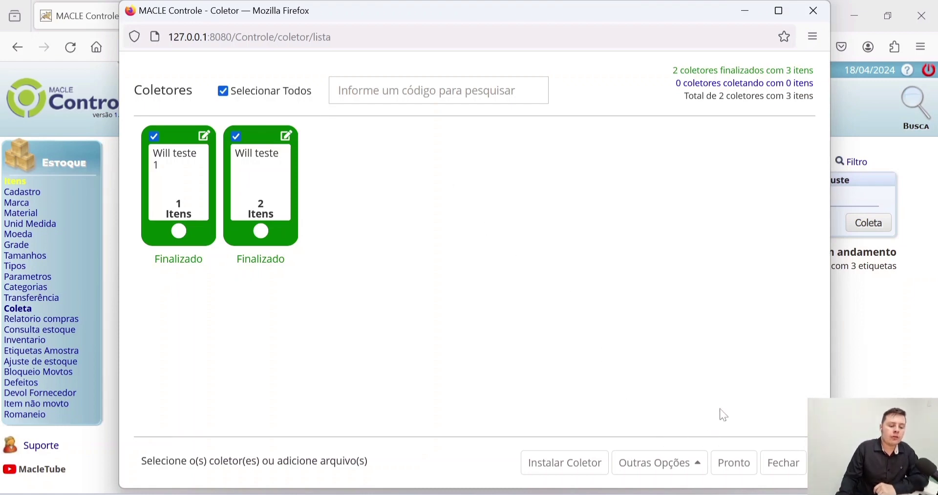
{"action": "left_click", "coordinate": [735, 464]}
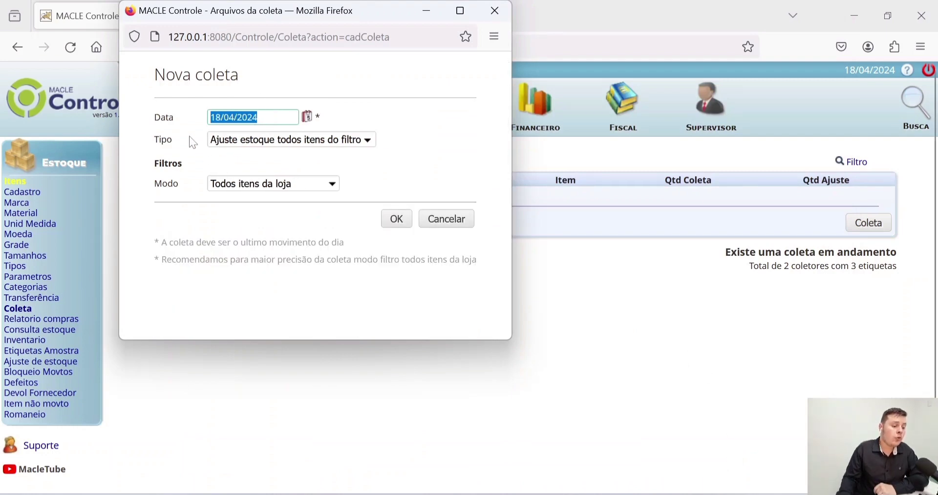
Set the new collection's date to 17/04/2024 using the calendar.
{"action": "double_click", "coordinate": [163, 118]}
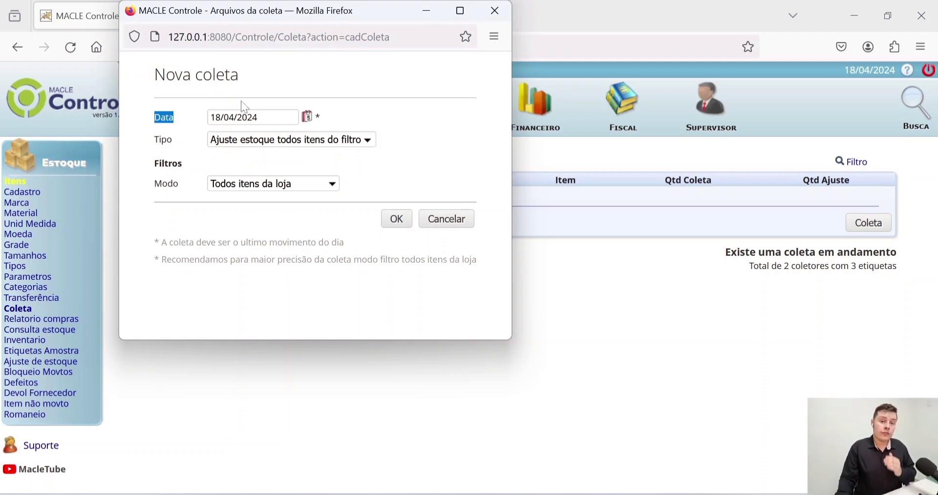
{"action": "double_click", "coordinate": [248, 117]}
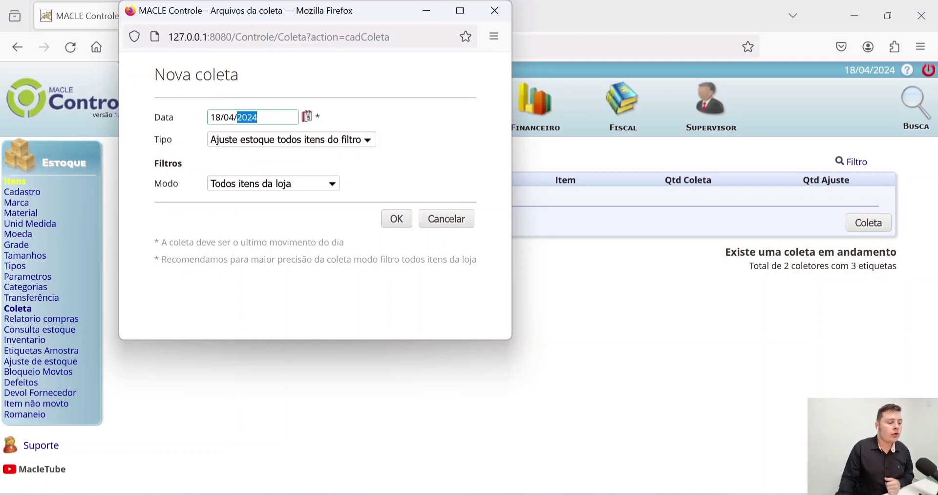
{"action": "left_click", "coordinate": [310, 119]}
{"action": "left_click", "coordinate": [311, 122]}
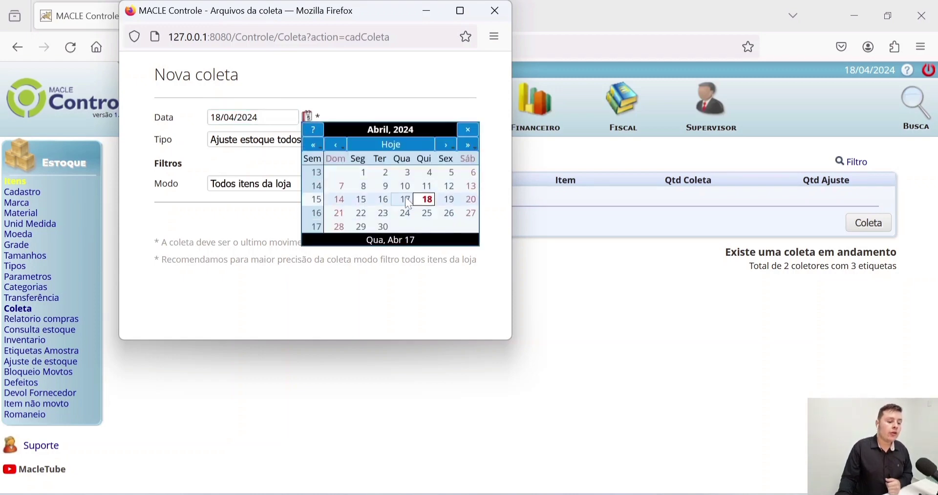
{"action": "left_click", "coordinate": [408, 198]}
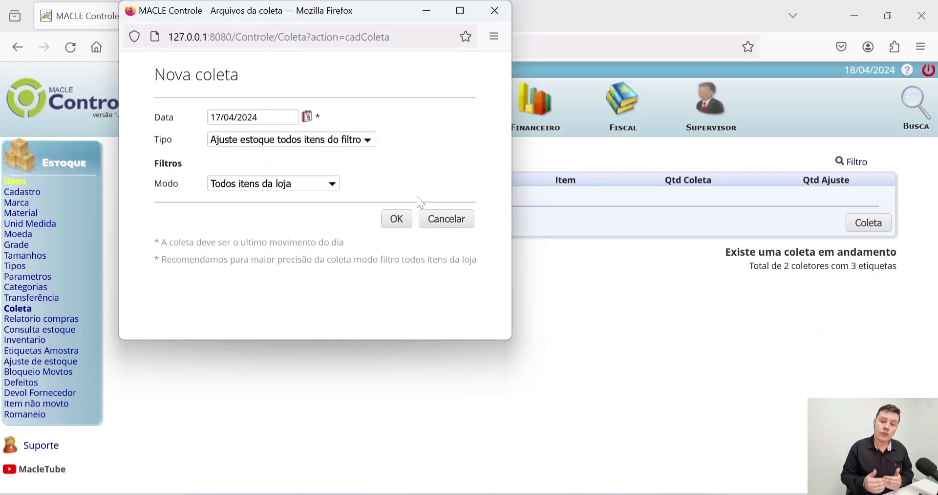
Set the date to 18/04/2024 and create the collection as "Ajuste estoque todos itens do filtro" for "Todos itens da loja".
{"action": "left_click", "coordinate": [307, 117]}
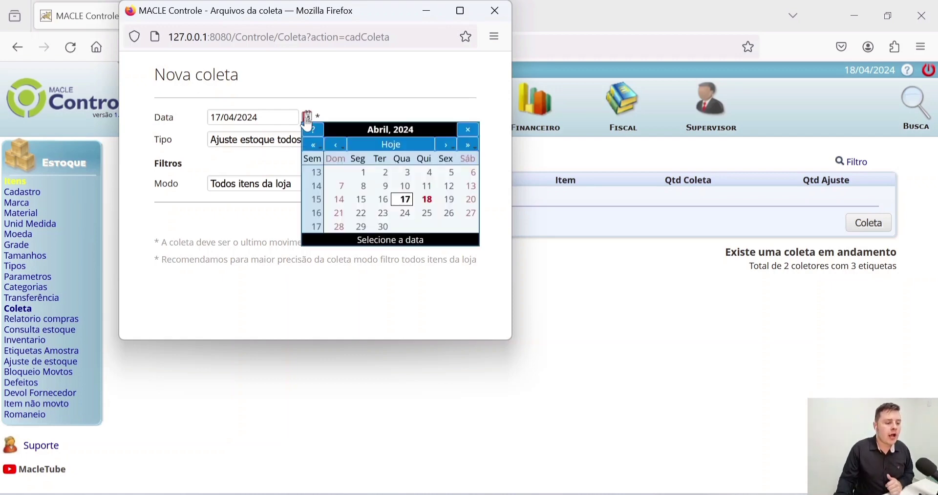
{"action": "left_click", "coordinate": [428, 198]}
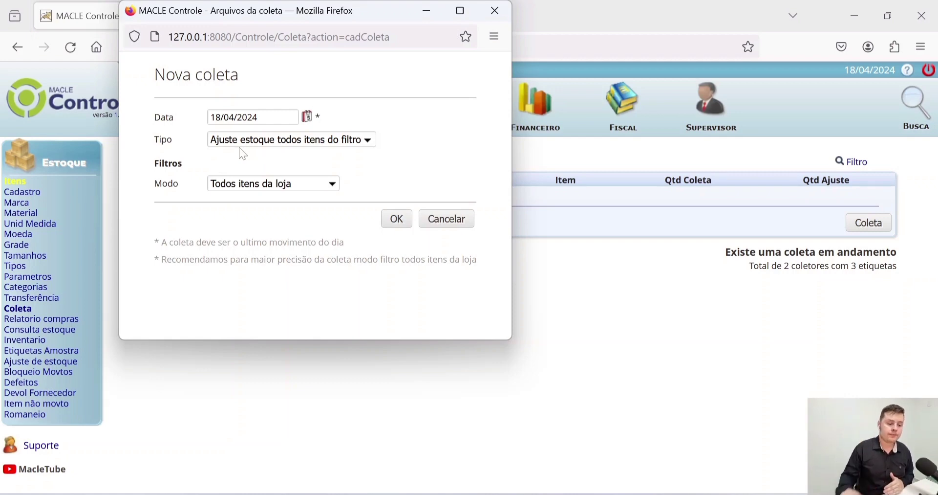
{"action": "left_click", "coordinate": [398, 218]}
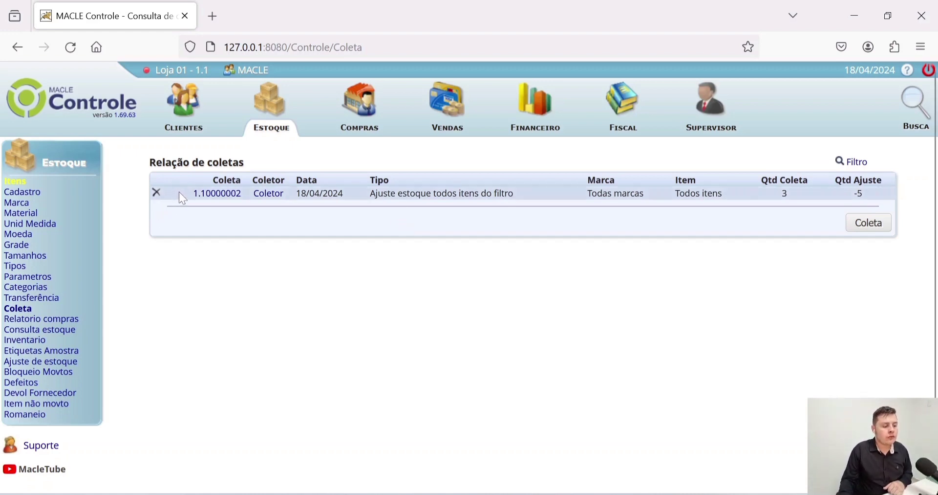
Open the item list of the 18/04/2024 collection and examine its previous, adjustment and final quantities.
{"action": "left_click_drag", "start_coordinate": [179, 192], "coordinate": [245, 197]}
{"action": "left_click", "coordinate": [249, 192]}
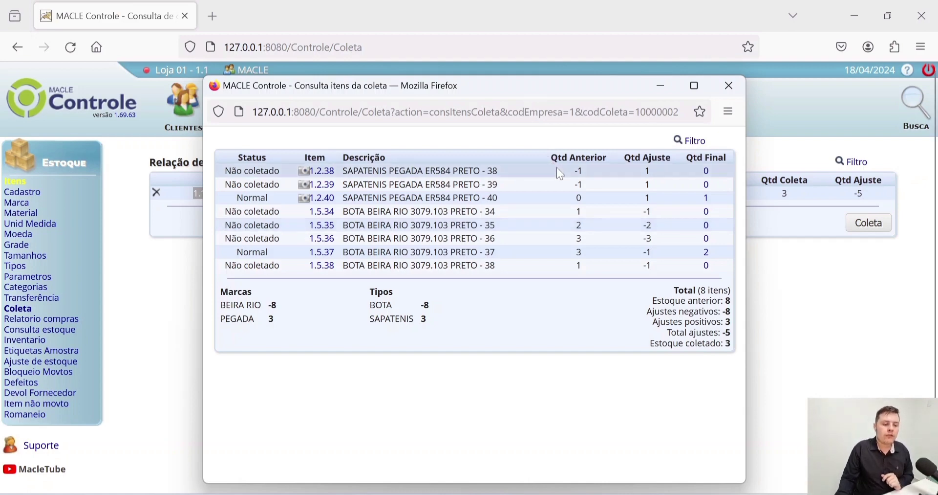
{"action": "left_click_drag", "start_coordinate": [557, 168], "coordinate": [596, 268]}
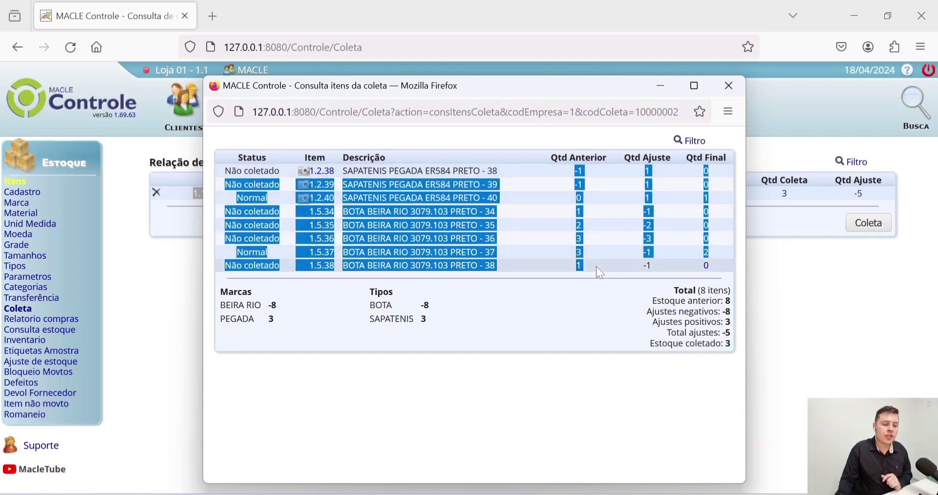
{"action": "left_click", "coordinate": [588, 286]}
Compare the previous, adjustment and final quantities of SAPATENIS PEGADA ER584 PRETO in sizes 38 and 40.
{"action": "left_click_drag", "start_coordinate": [575, 171], "coordinate": [583, 171]}
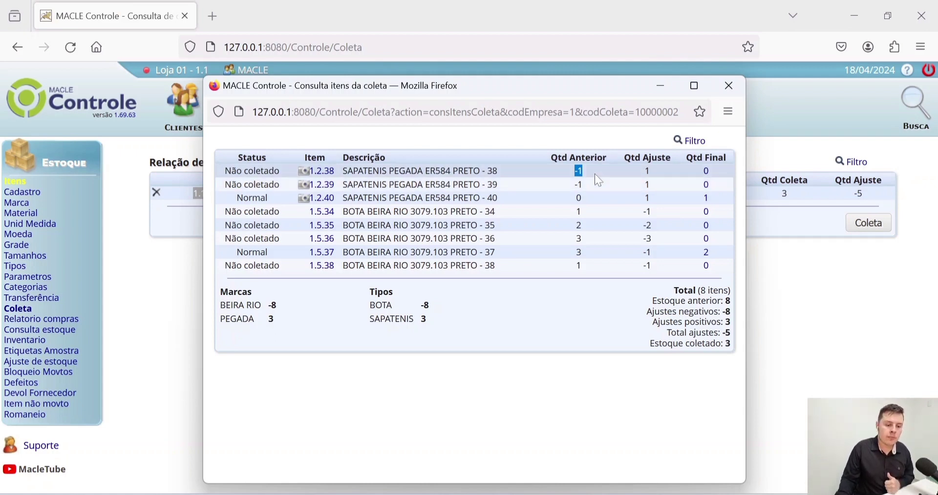
{"action": "double_click", "coordinate": [706, 171]}
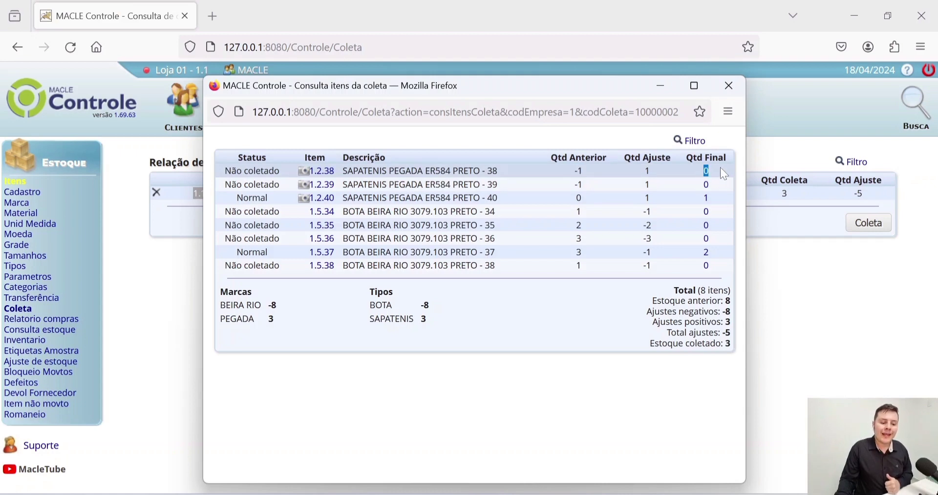
{"action": "double_click", "coordinate": [648, 171]}
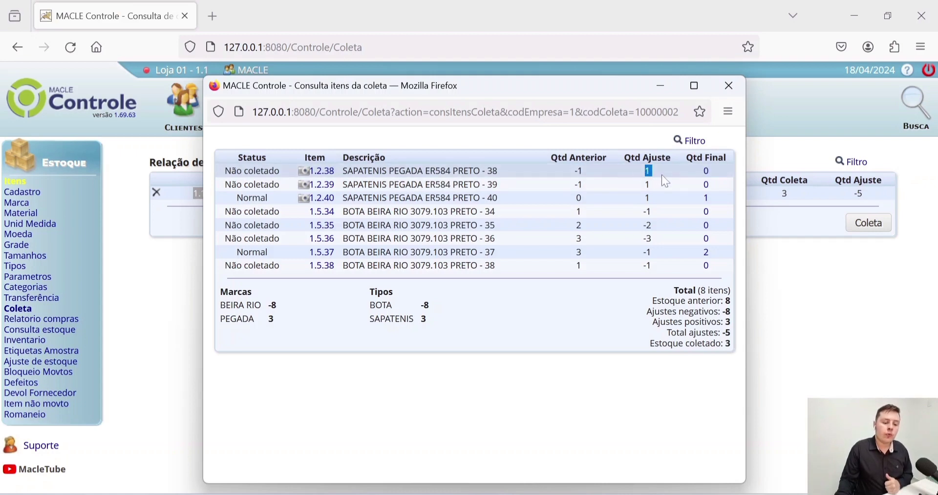
{"action": "left_click", "coordinate": [657, 173]}
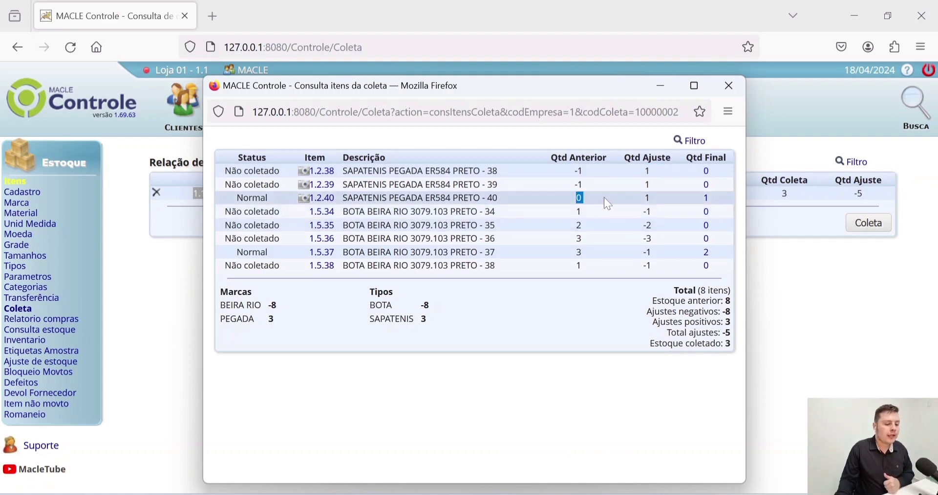
{"action": "mouse_move", "coordinate": [637, 196]}
{"action": "left_mouse_down"}
{"action": "mouse_move", "coordinate": [685, 199]}
{"action": "mouse_move", "coordinate": [647, 210]}
{"action": "mouse_move", "coordinate": [642, 201]}
{"action": "left_mouse_up"}
{"action": "left_click", "coordinate": [699, 197]}
{"action": "double_click", "coordinate": [640, 197]}
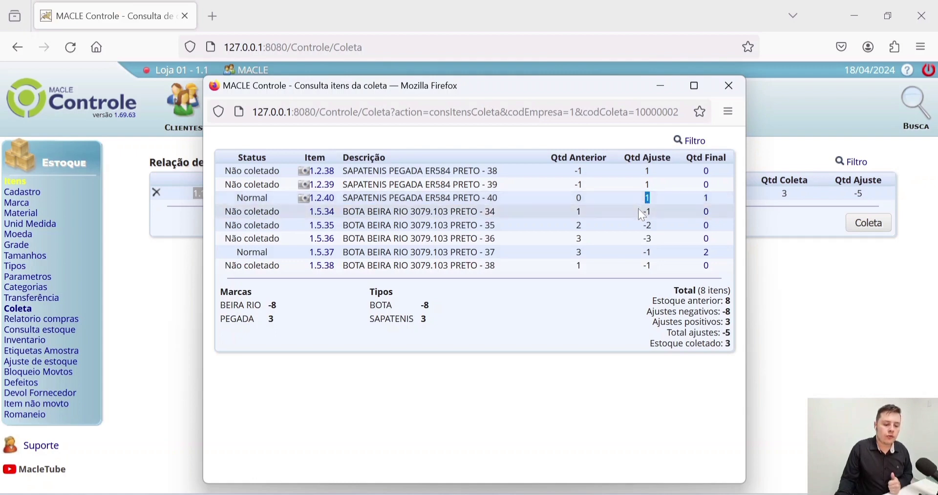
Compare the previous, adjustment and final quantities of BOTA BEIRA RIO 3079.103 PRETO in sizes 36 and 37.
{"action": "left_click", "coordinate": [569, 238]}
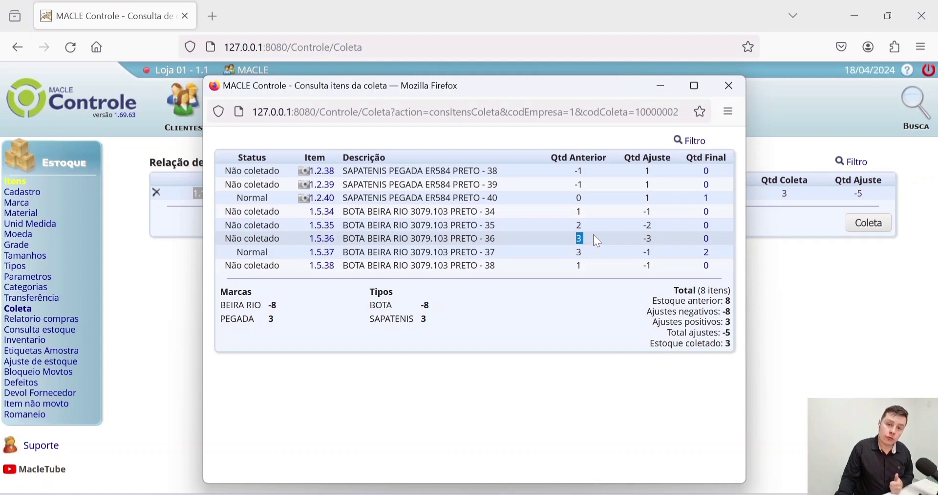
{"action": "left_click", "coordinate": [704, 238]}
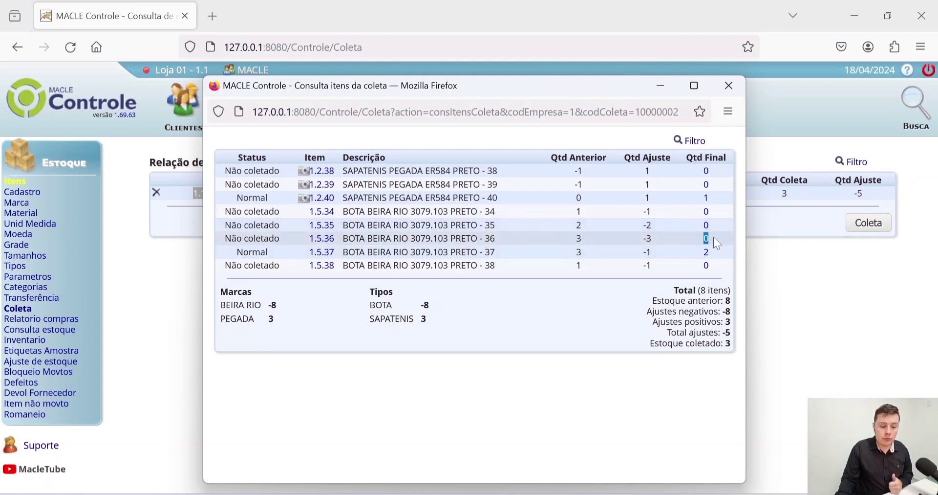
{"action": "double_click", "coordinate": [648, 239]}
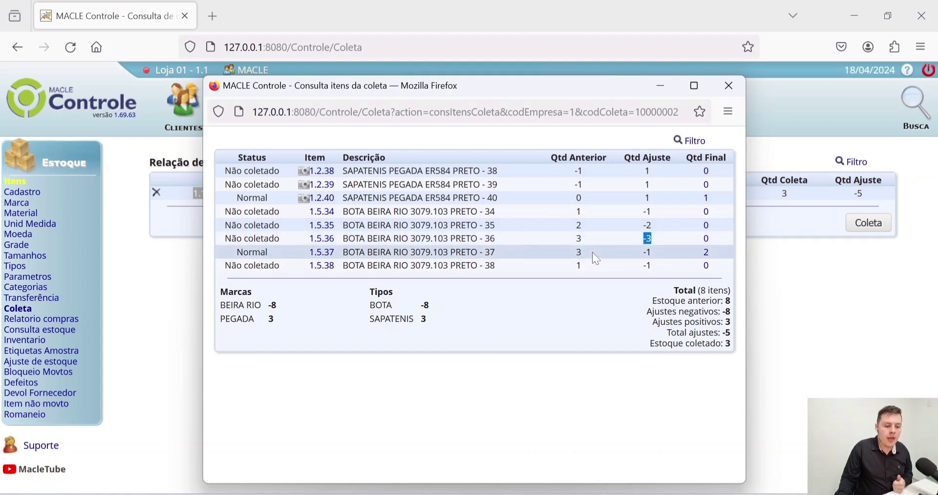
{"action": "left_click", "coordinate": [573, 252]}
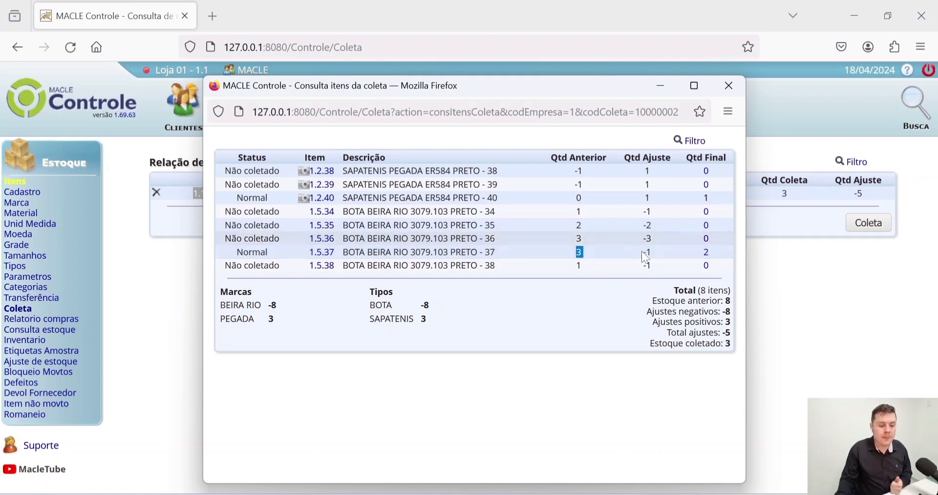
{"action": "left_click", "coordinate": [700, 252]}
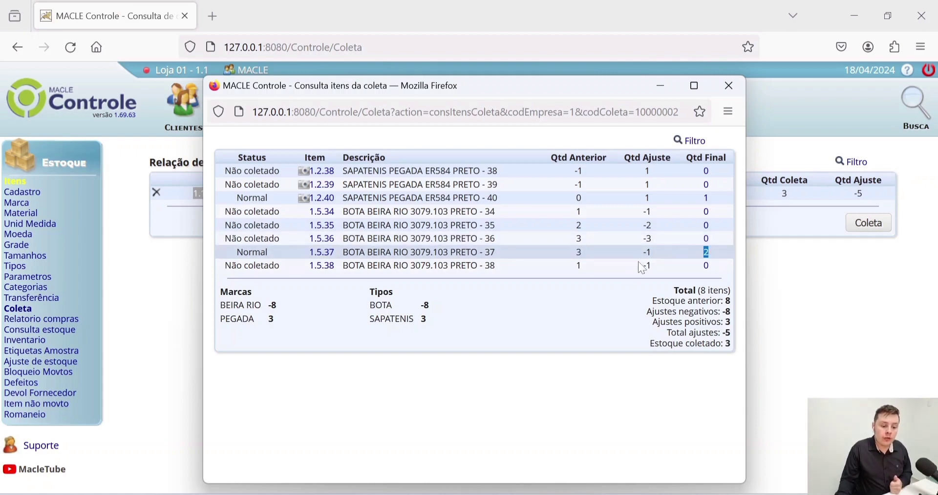
{"action": "left_click_drag", "start_coordinate": [642, 253], "coordinate": [652, 249]}
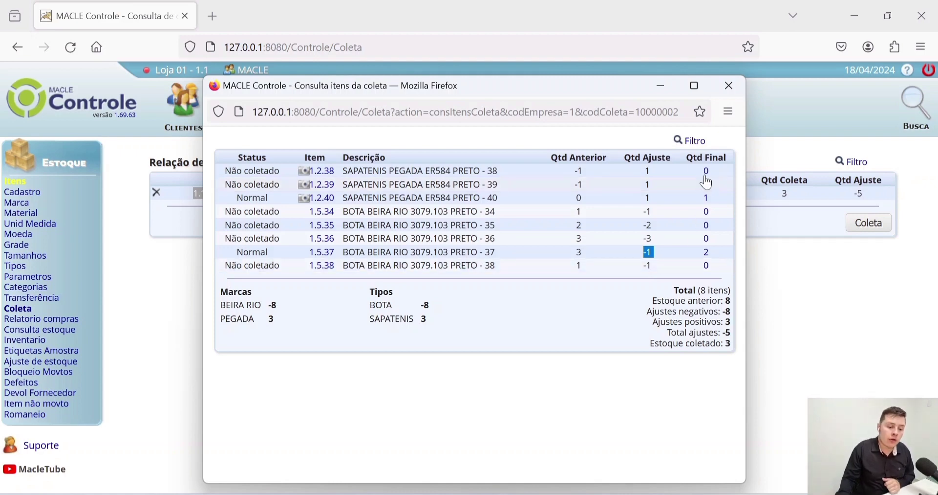
{"action": "left_click_drag", "start_coordinate": [686, 158], "coordinate": [728, 159]}
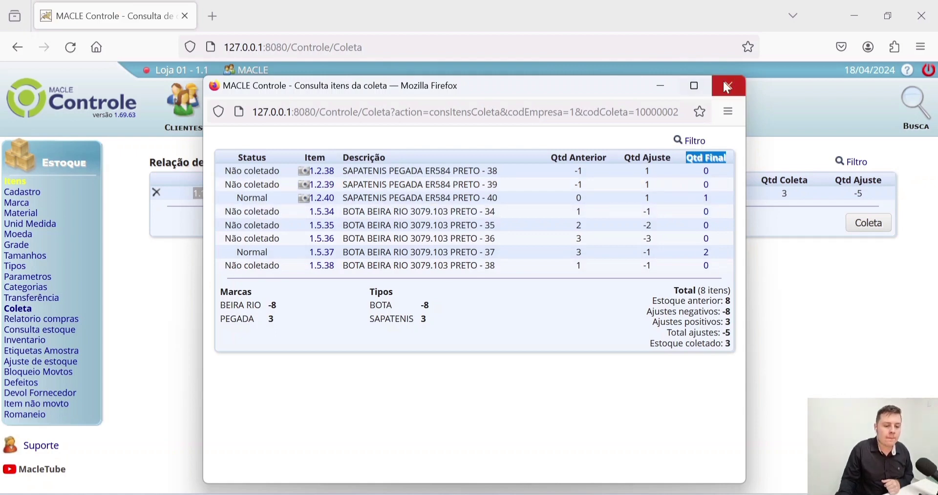
Review the Detalhar options in the item list's filter, apply it with "Com Ajuste", and close the item list.
{"action": "left_click", "coordinate": [690, 141]}
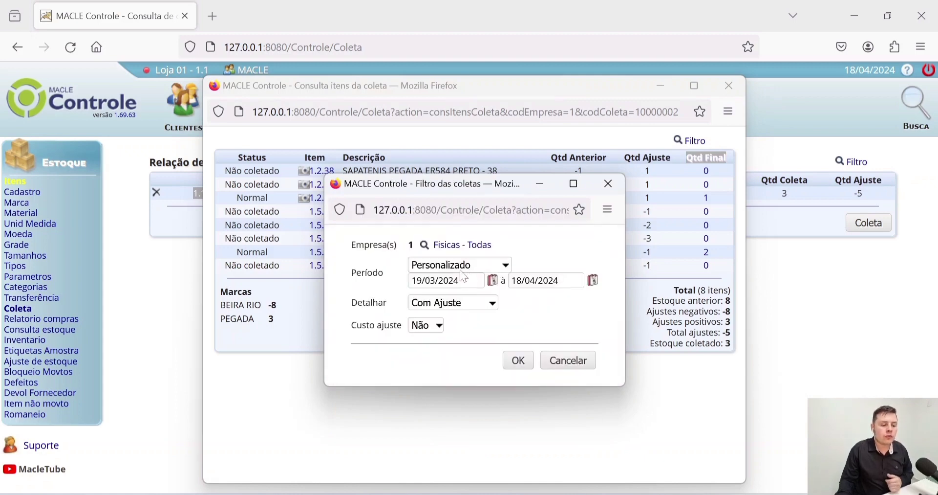
{"action": "left_click", "coordinate": [445, 304]}
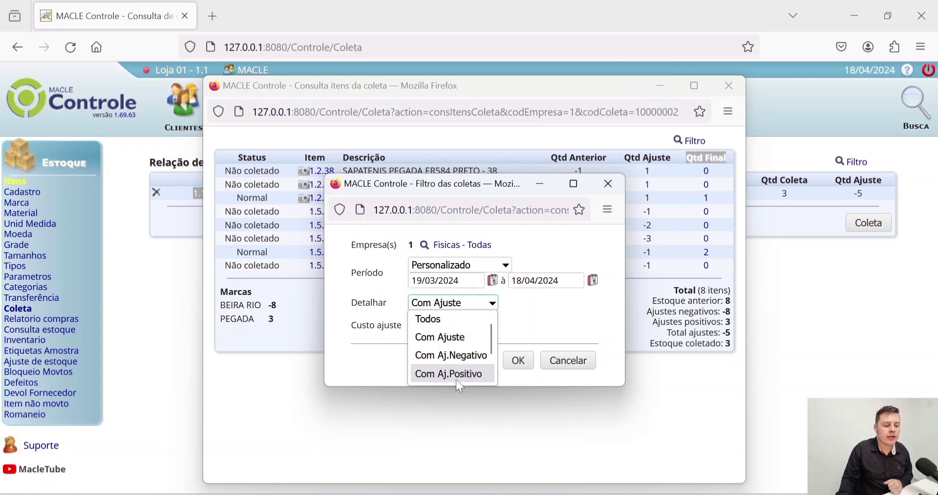
{"action": "left_click", "coordinate": [520, 325]}
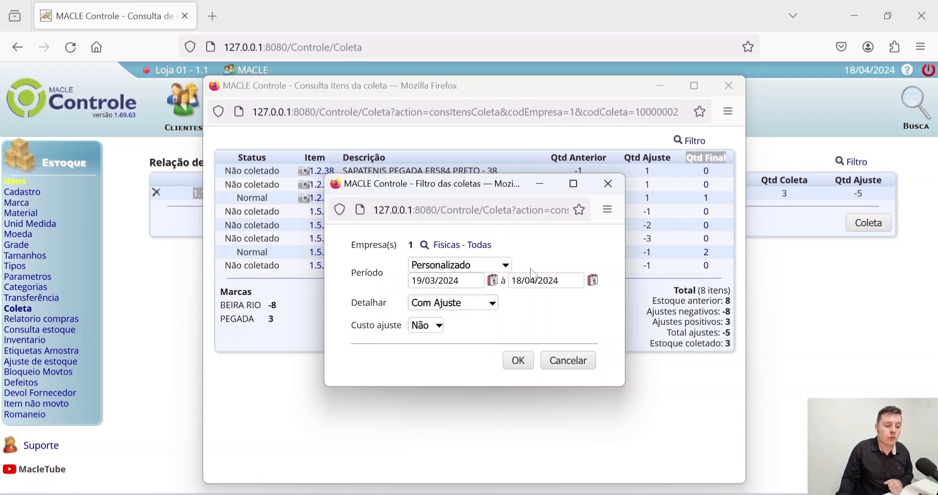
{"action": "left_click", "coordinate": [519, 360]}
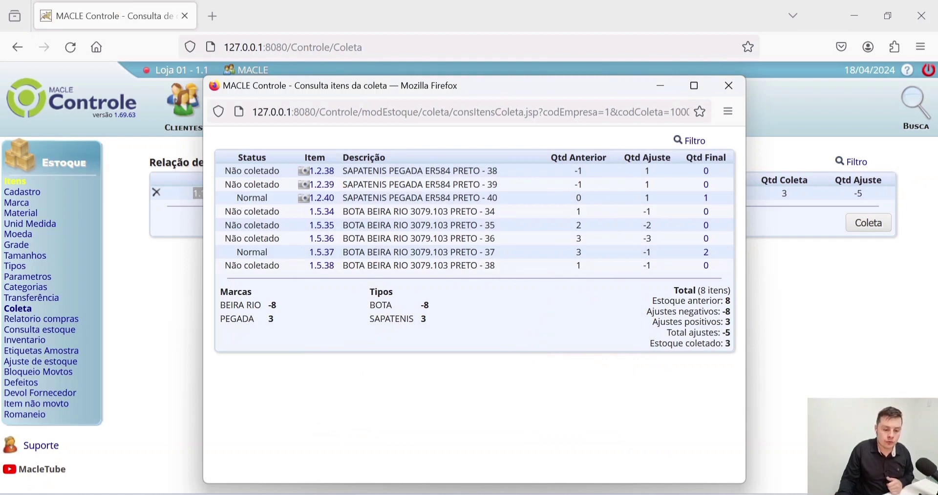
{"action": "left_click", "coordinate": [728, 85]}
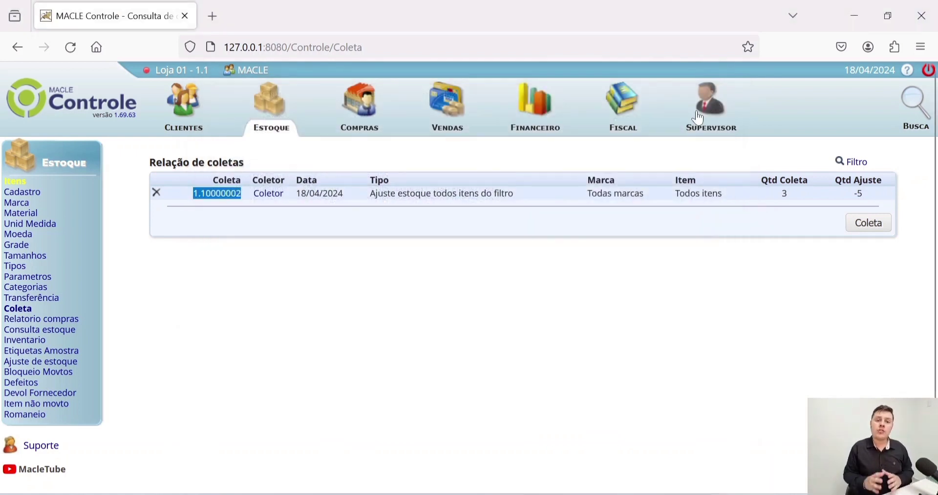